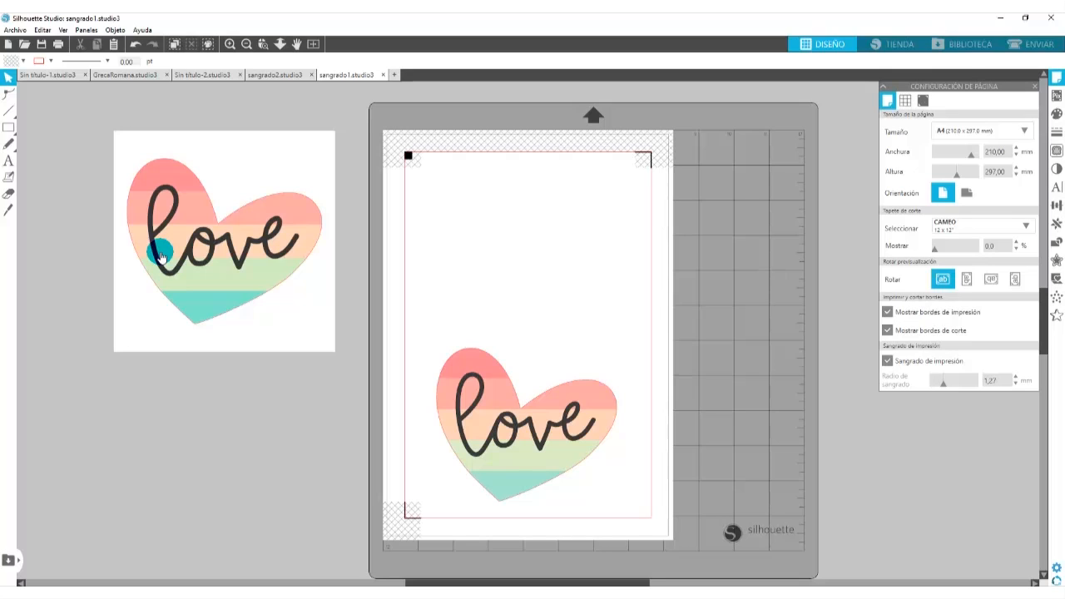
- Move the love heart off the page to just below the original white-background design in sangrado1
left_click(468, 444)
left_click_drag(537, 471, 233, 494)
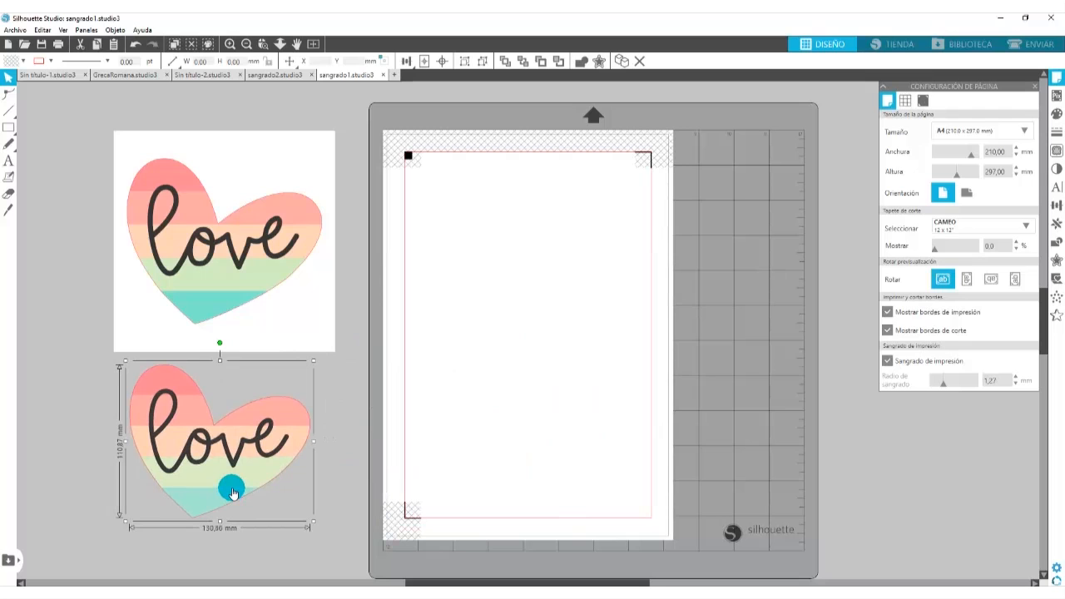
- In sangrado2.studio3, move both love hearts in the page's top row, including the heart's cut outline, off the left side of the page
left_click(266, 79)
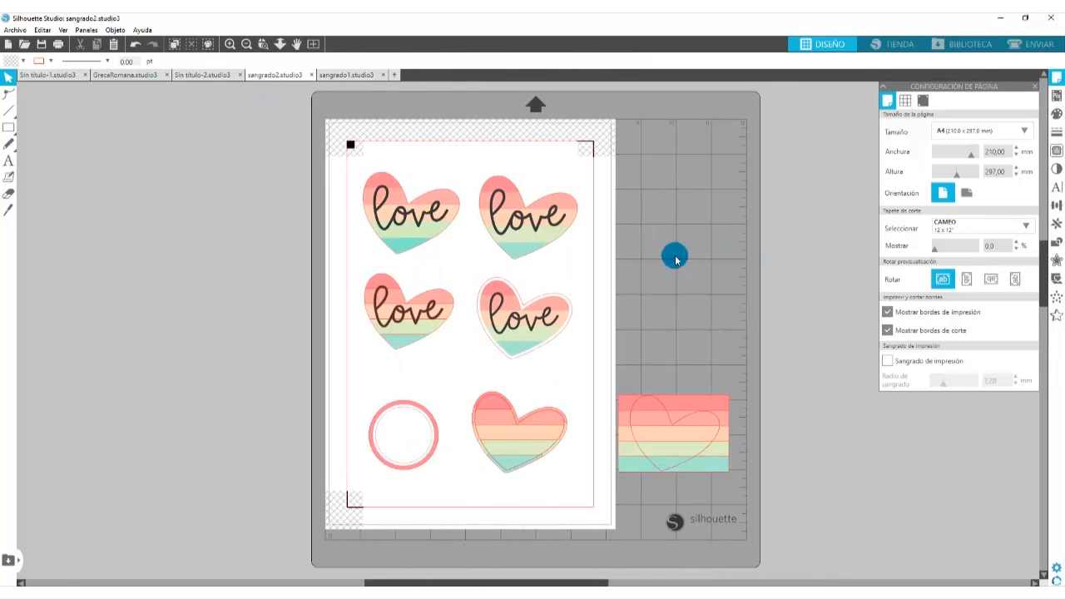
left_click(404, 222)
left_click_drag(442, 228, 231, 237)
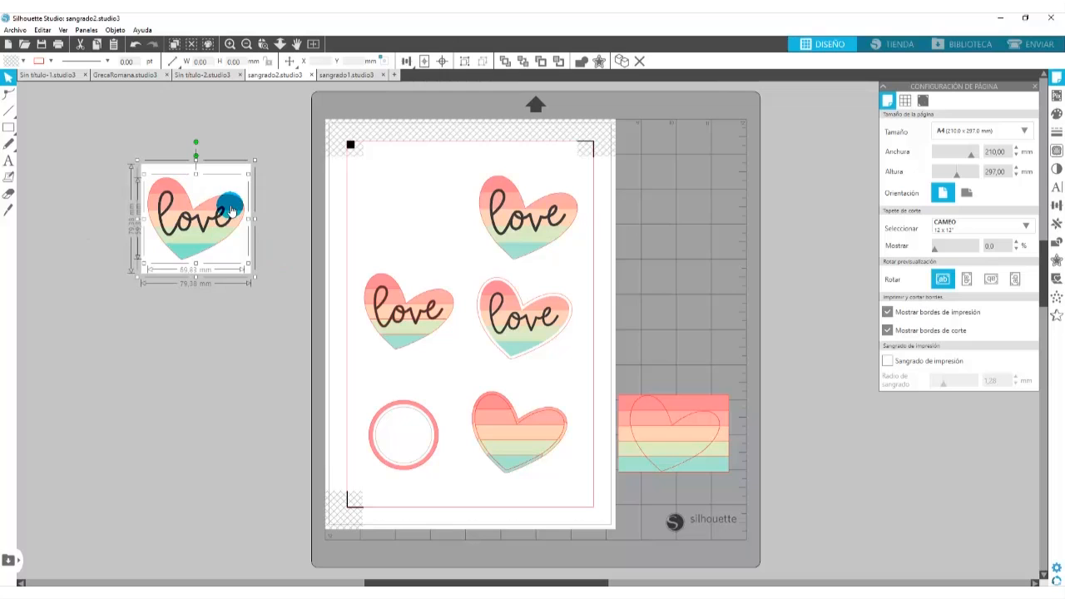
left_click_drag(406, 117, 616, 268)
left_click_drag(561, 230, 219, 328)
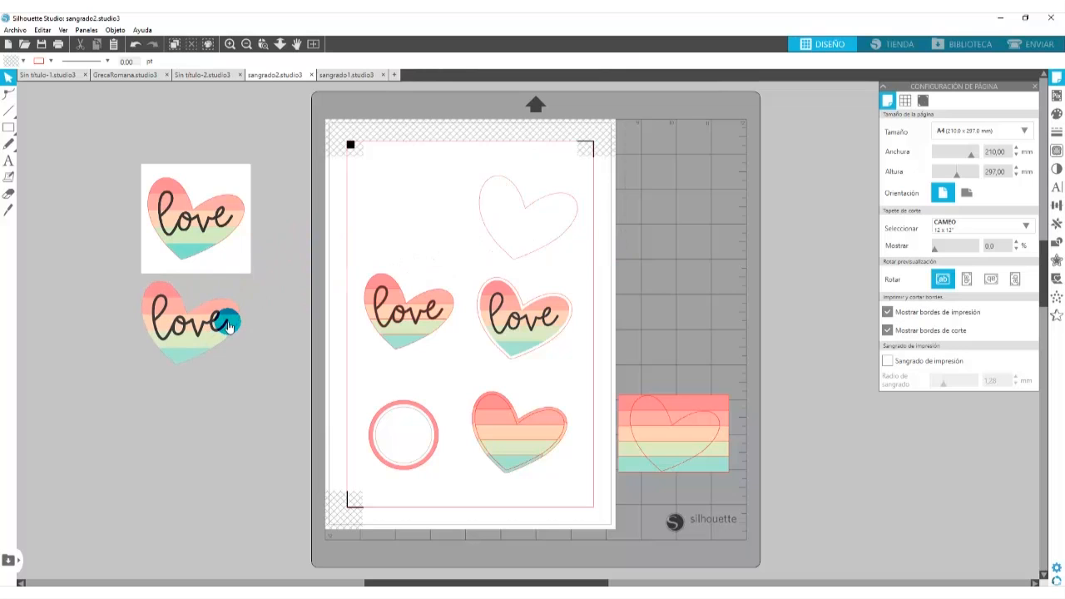
left_click_drag(526, 238, 193, 361)
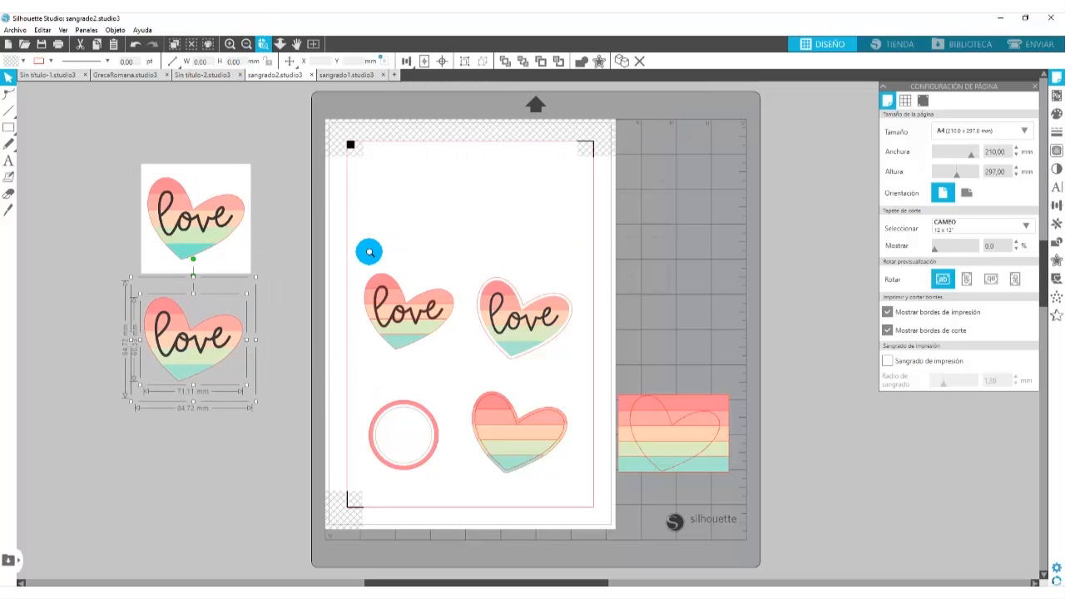
- Set the left love heart with separate stripes to cut only its outer contour (Cortar contorno) in the send settings
left_click_drag(347, 245, 488, 383)
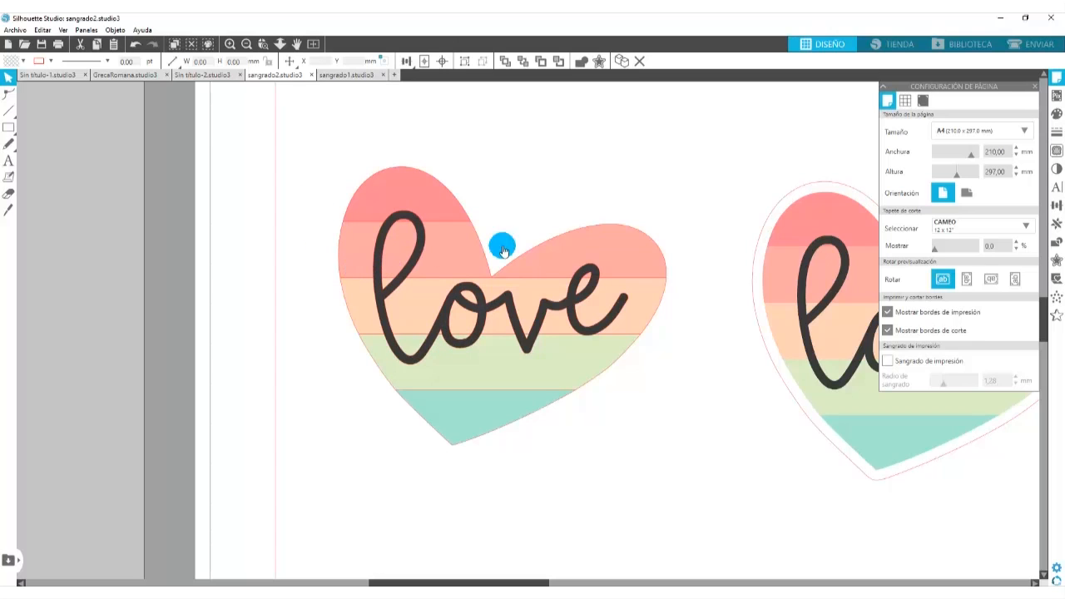
left_click(1034, 46)
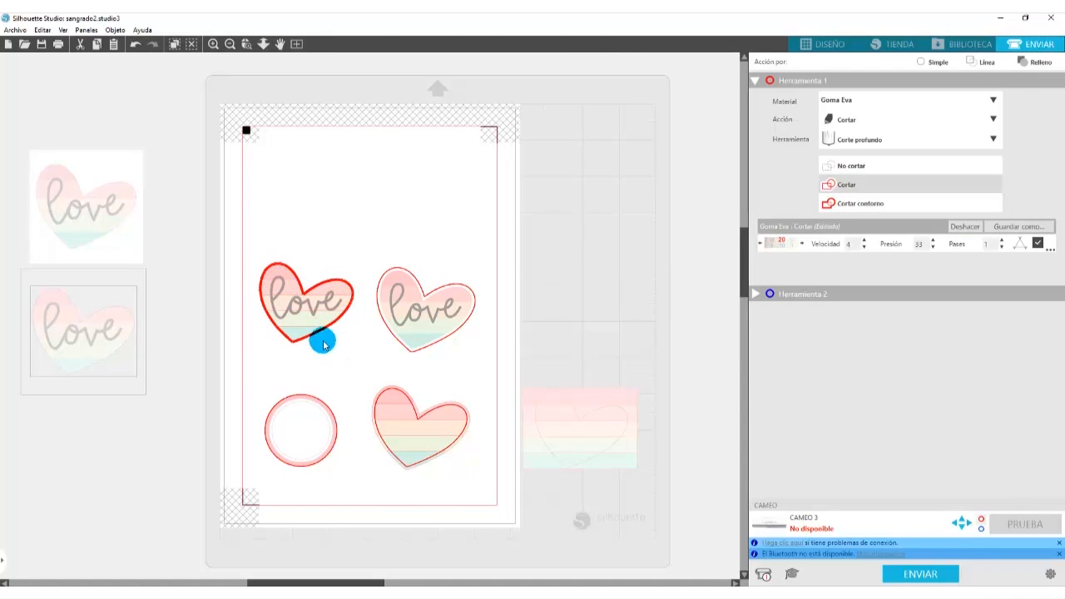
left_click(266, 274)
left_click(849, 205)
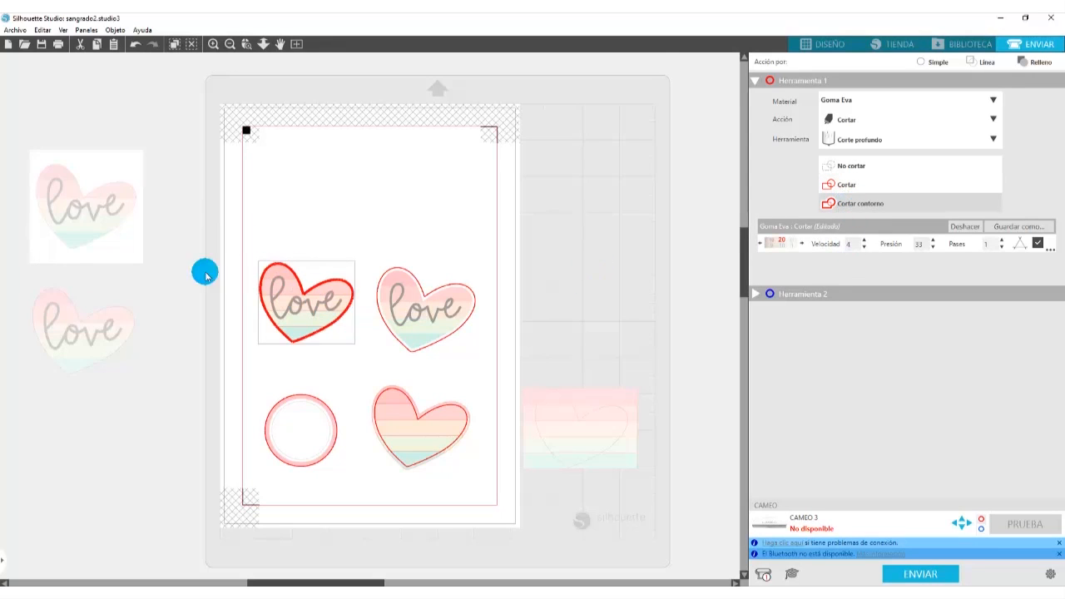
left_click(824, 43)
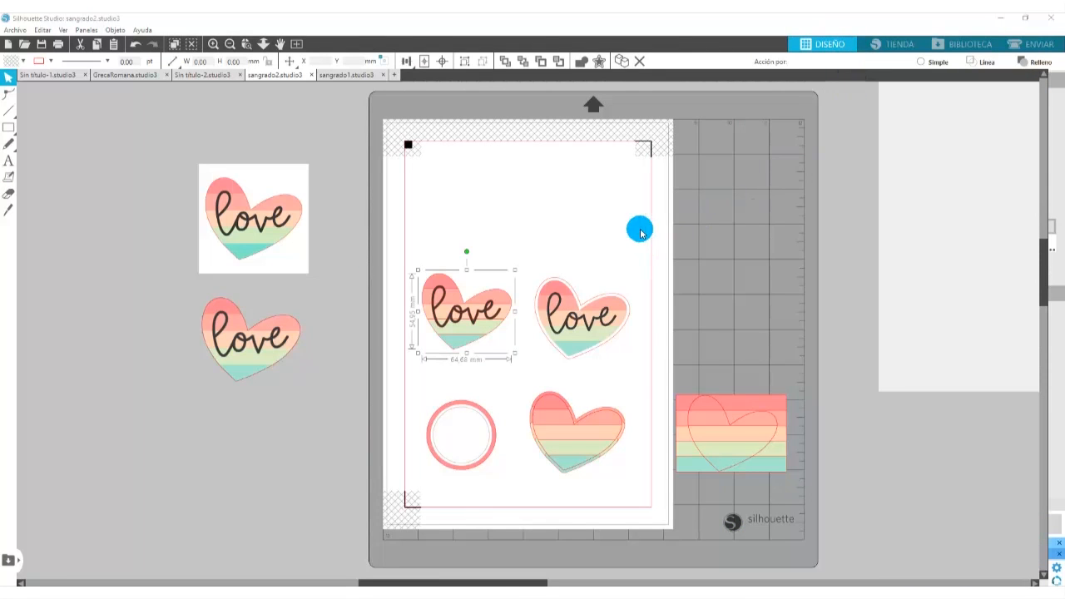
- Move the love heart with the white border and its offset cut line together off the page onto the mat
left_click(261, 45)
left_click(520, 375)
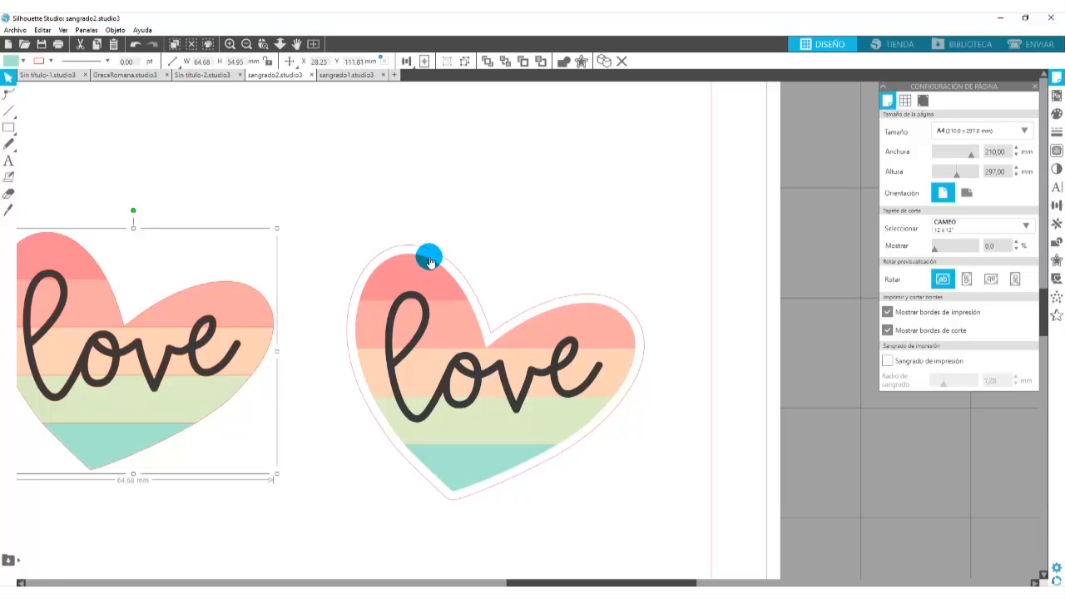
left_click_drag(723, 133, 324, 564)
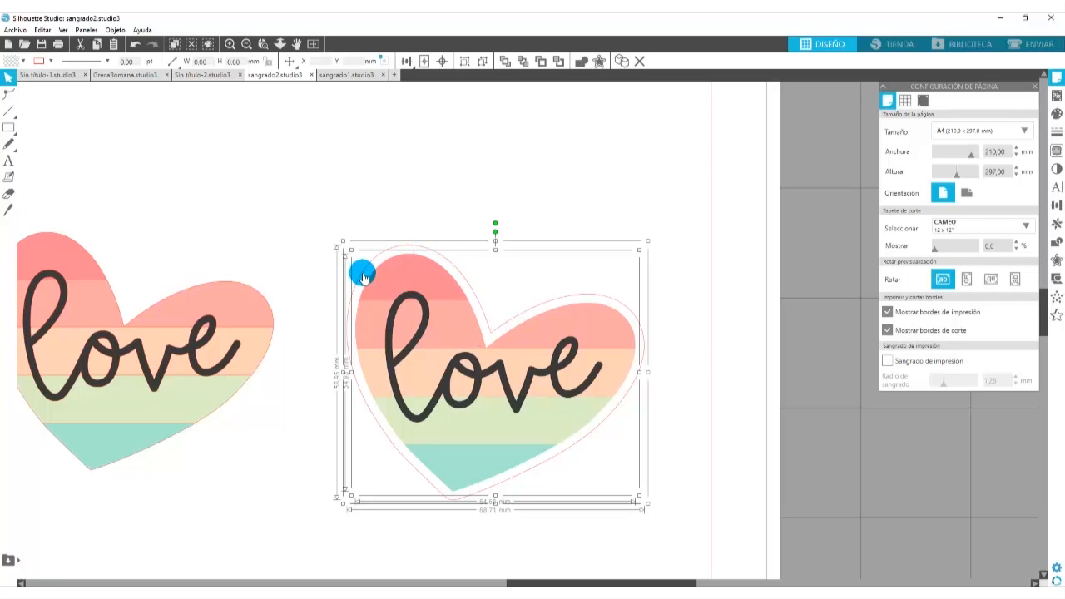
left_click_drag(279, 165, 698, 543)
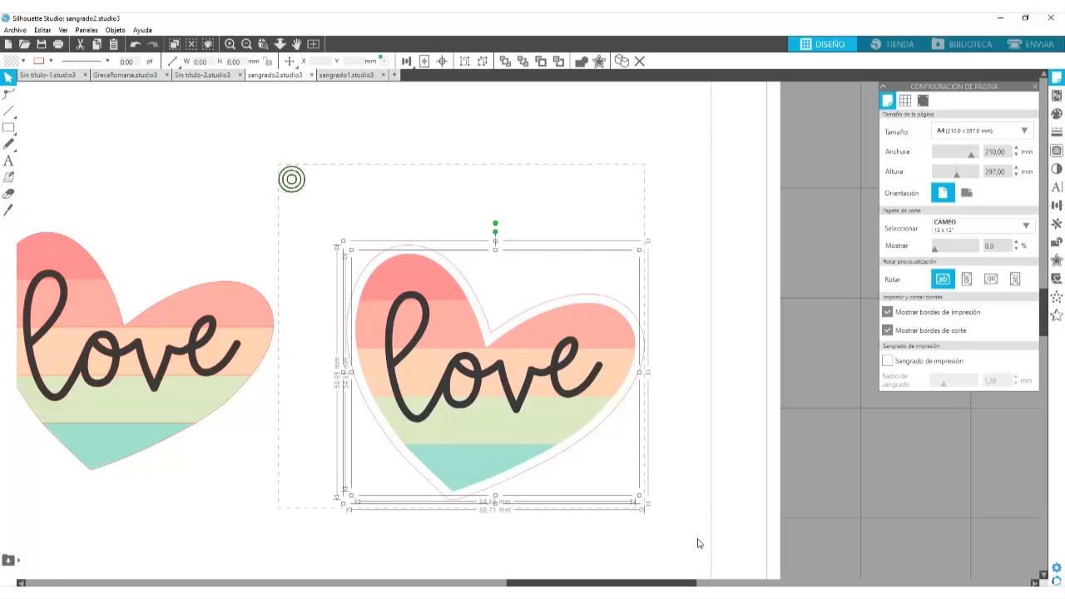
left_click_drag(551, 468, 945, 485)
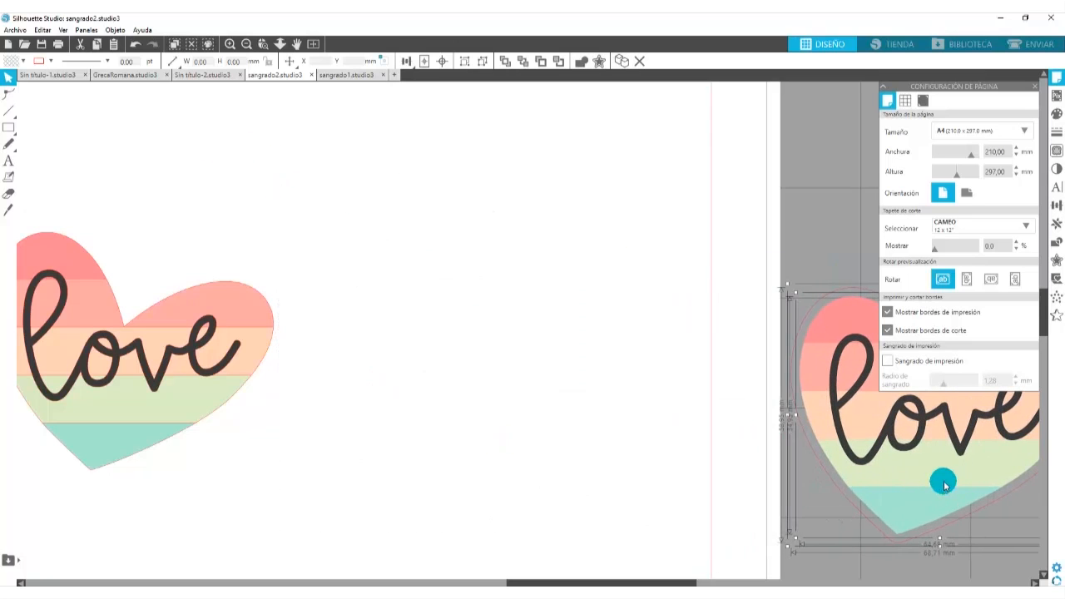
- Move the love heart and its offset cut line back onto the page, beside the other love heart
left_click(498, 583)
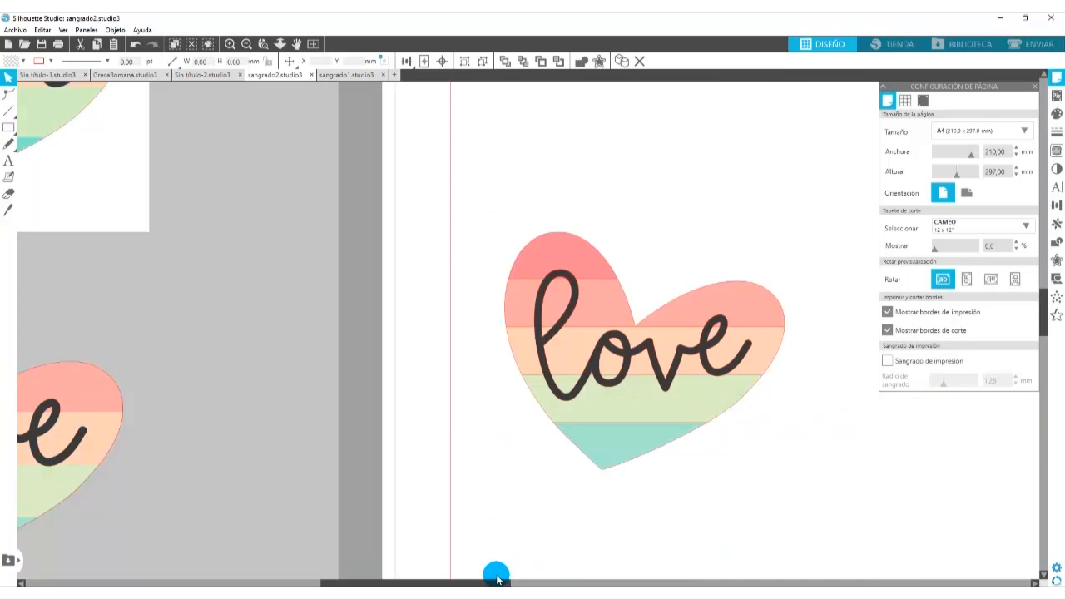
left_click(545, 582)
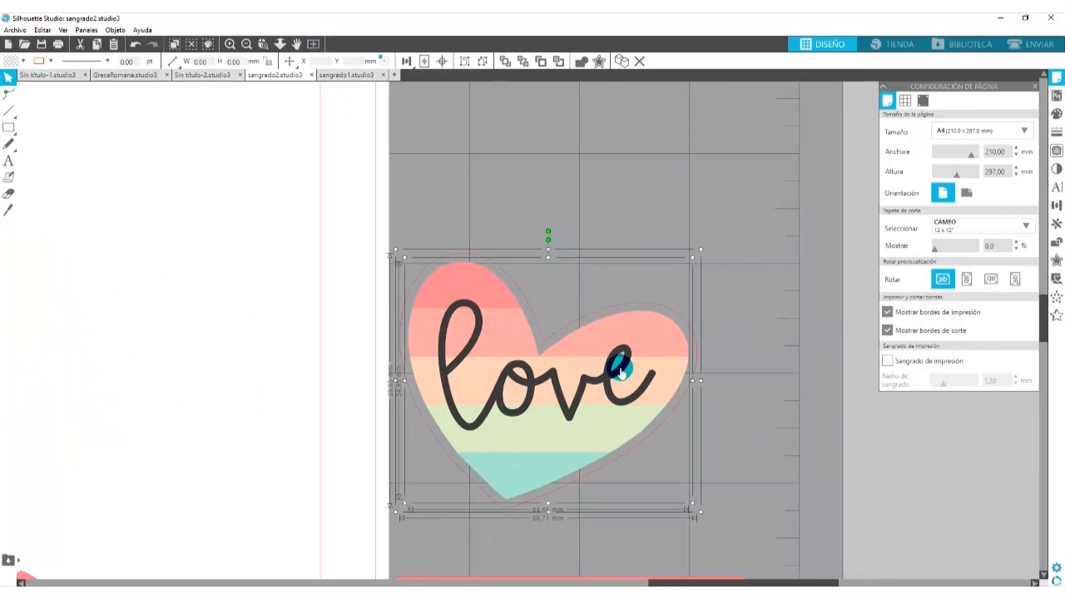
left_click(752, 308)
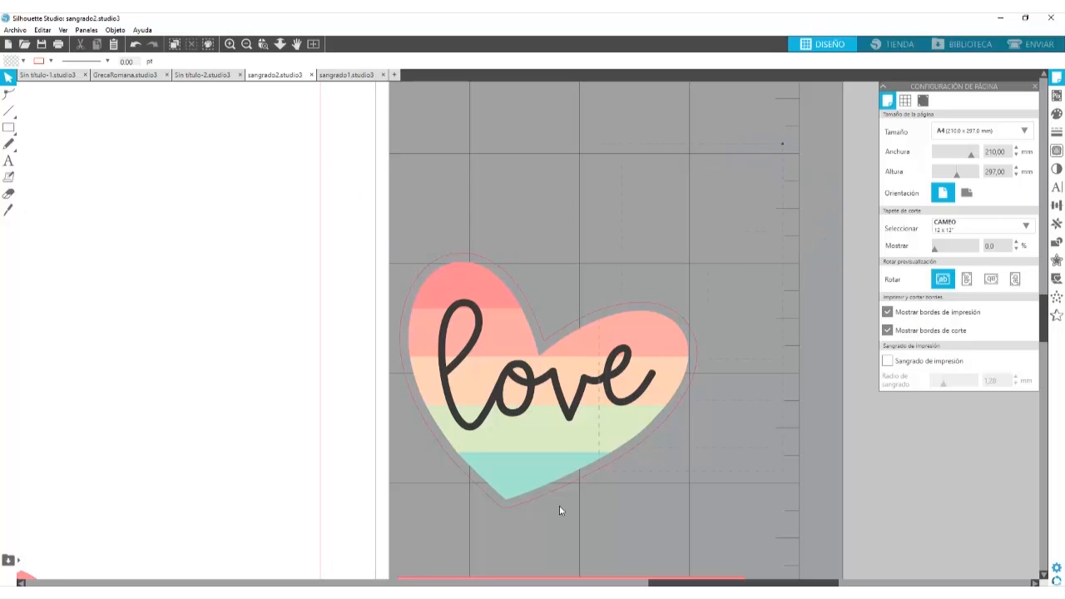
left_click_drag(783, 144, 321, 528)
left_click_drag(563, 397, 165, 358)
left_click(564, 580)
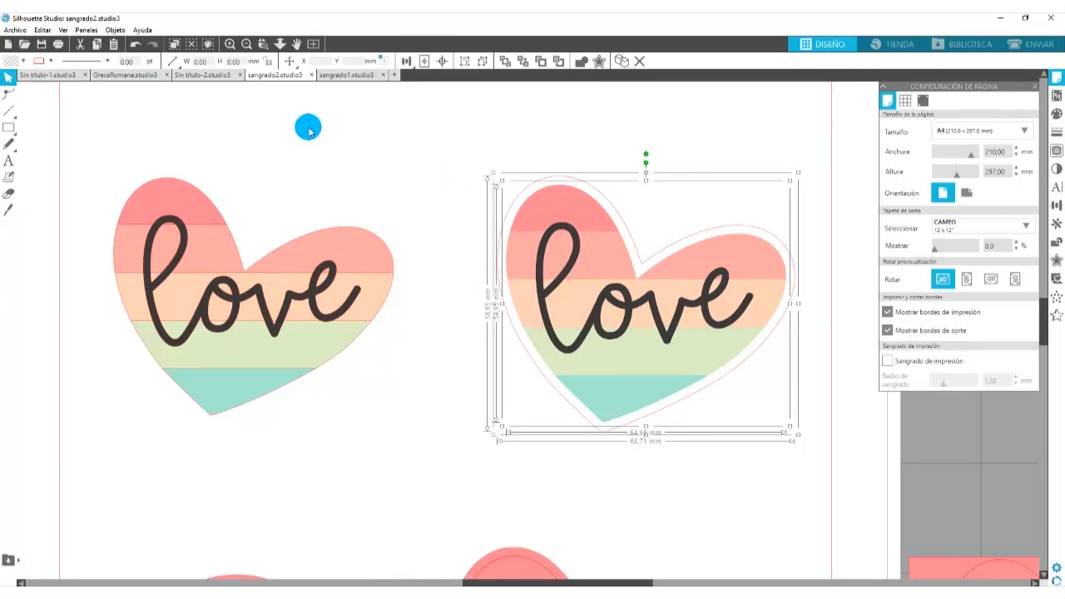
left_click(314, 45)
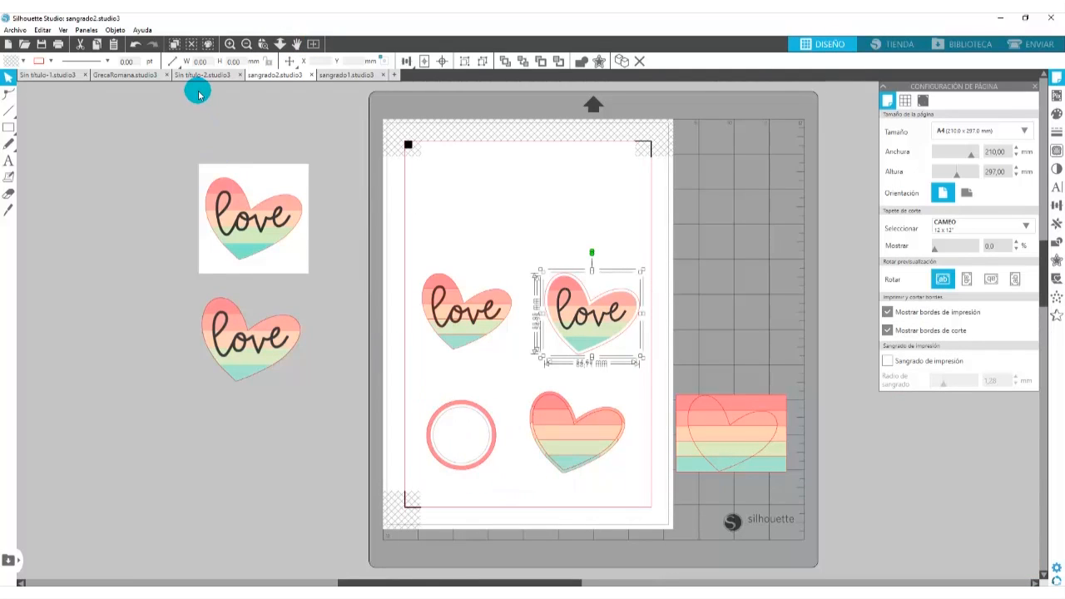
- Create an outward offset around the outer edge of the pink ring
left_click(230, 44)
scroll(382, 422, "down", 3)
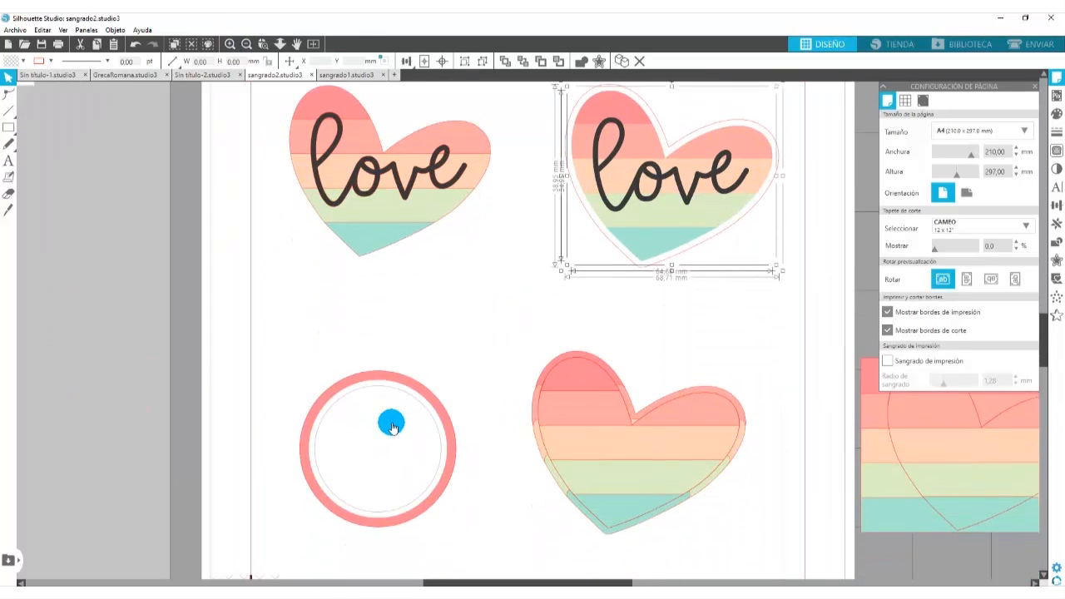
scroll(391, 426, "down", 2)
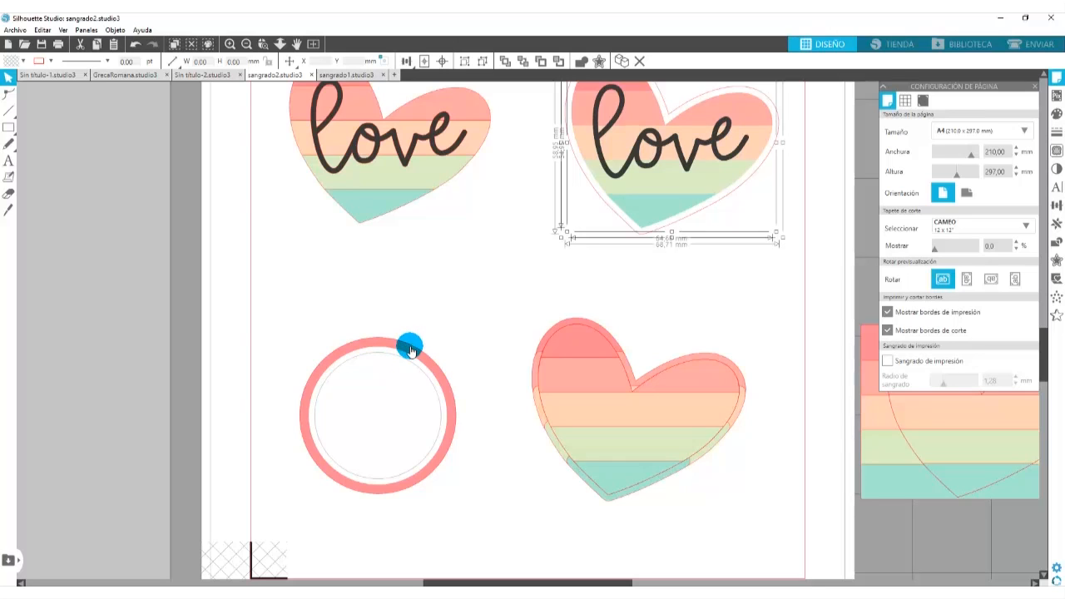
double_click(409, 346)
left_click(419, 322)
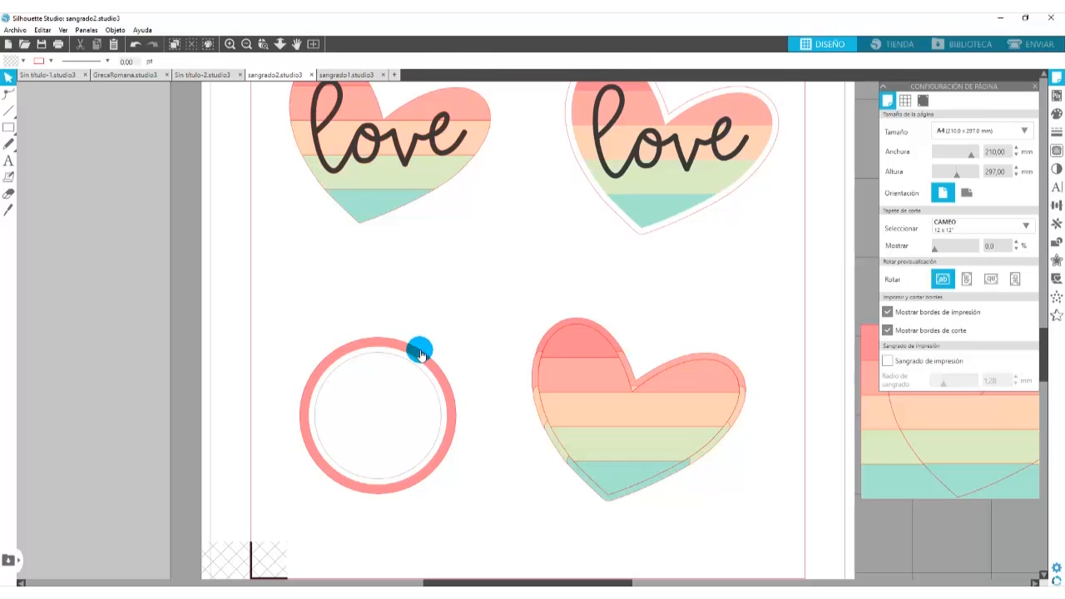
left_click(420, 354)
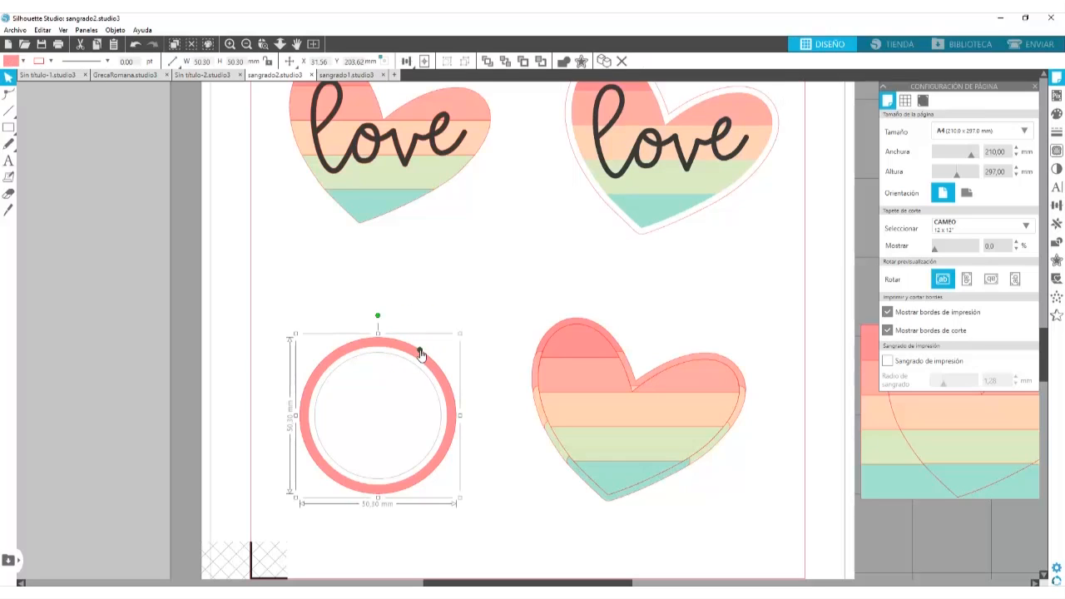
left_click(1058, 262)
left_click(909, 115)
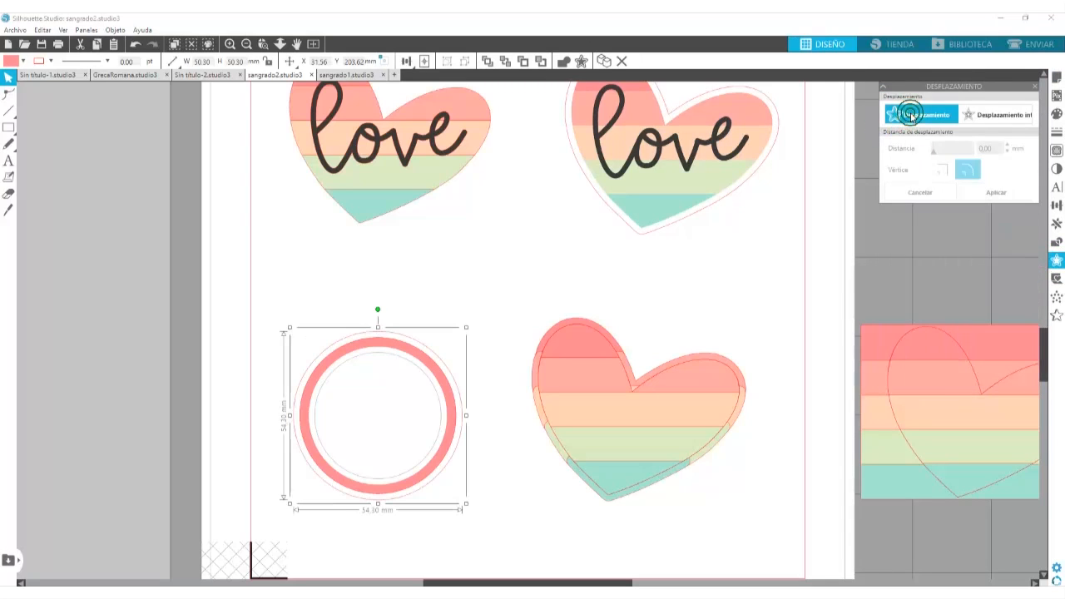
- Fill the ring's new offset shape with the pink sampled from the original ring
left_click(1057, 115)
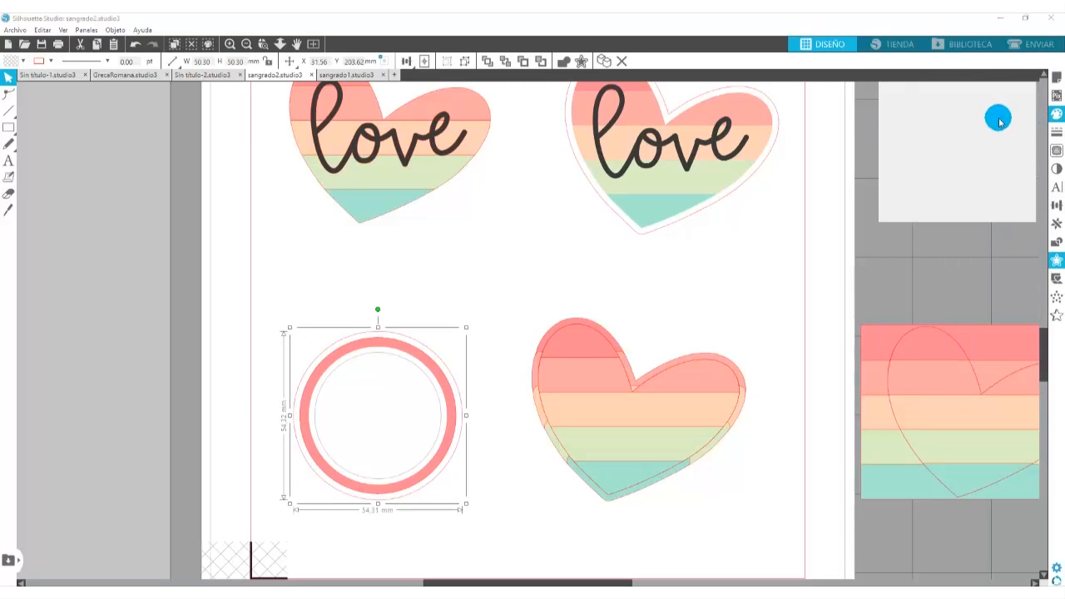
left_click(415, 351)
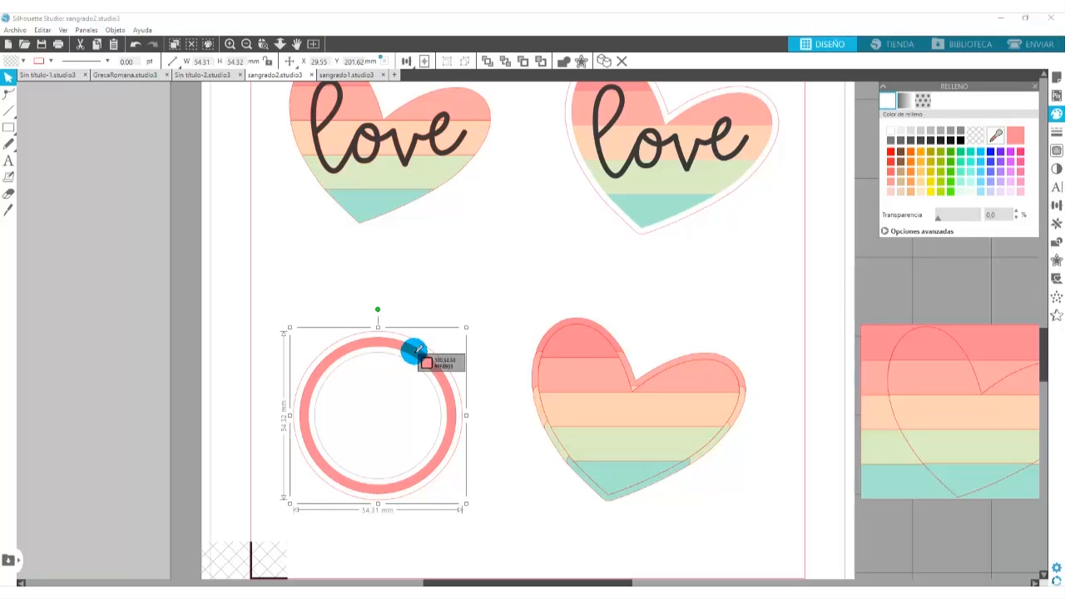
left_click(415, 352)
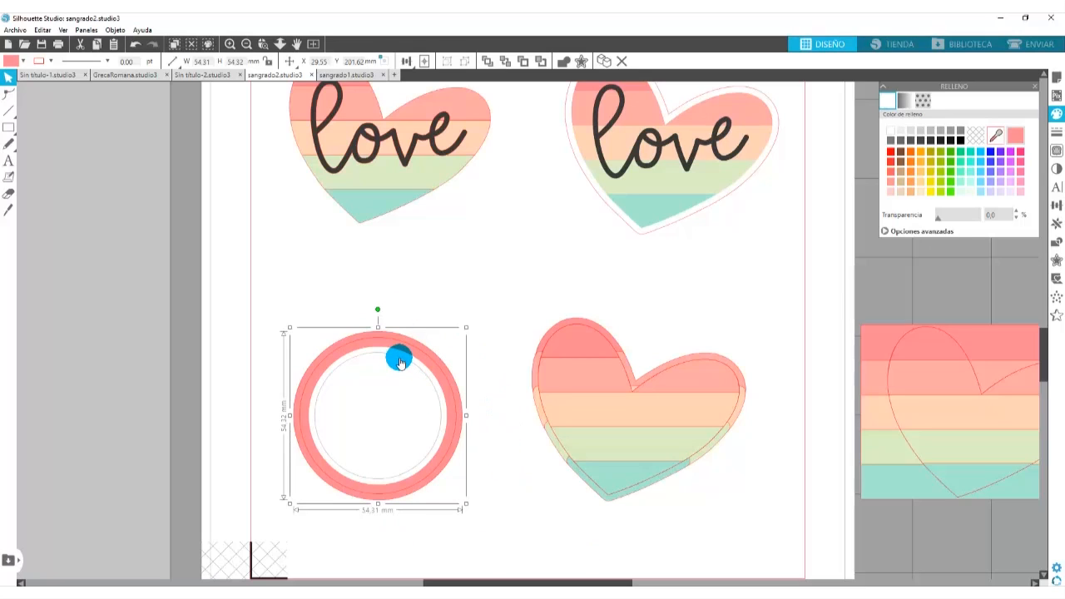
- Set the ring's outer offset line to No cortar in the send settings and return to the design view
left_click(1036, 44)
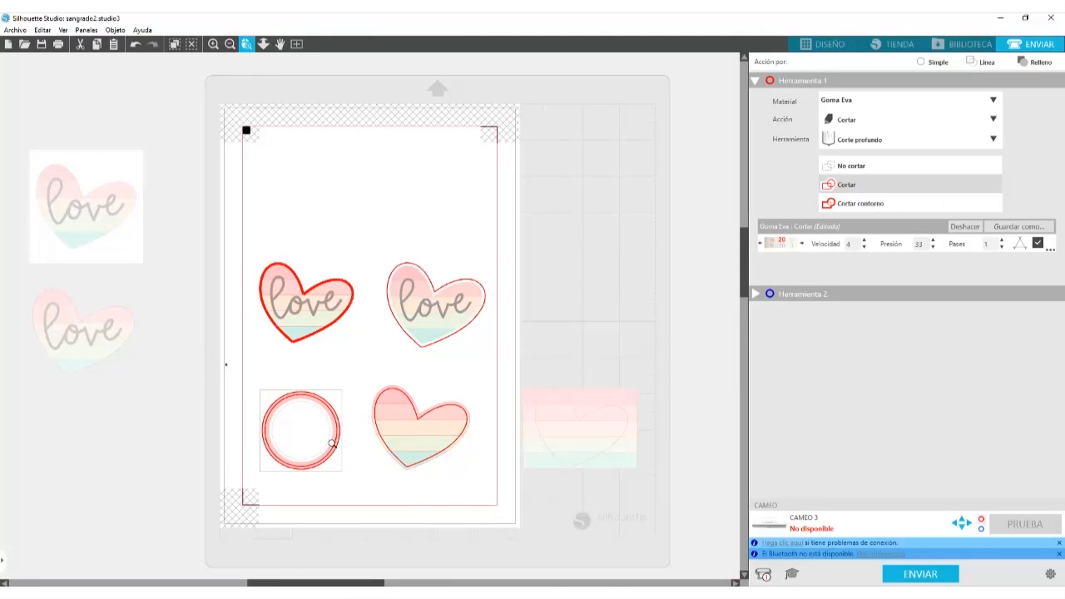
left_click_drag(332, 444, 407, 487)
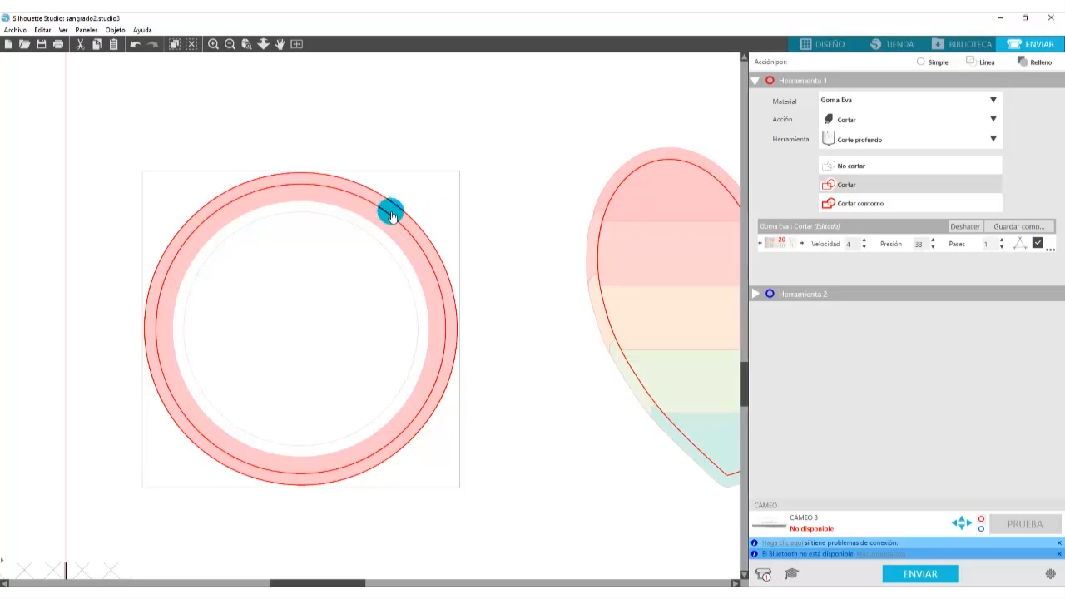
left_click(852, 166)
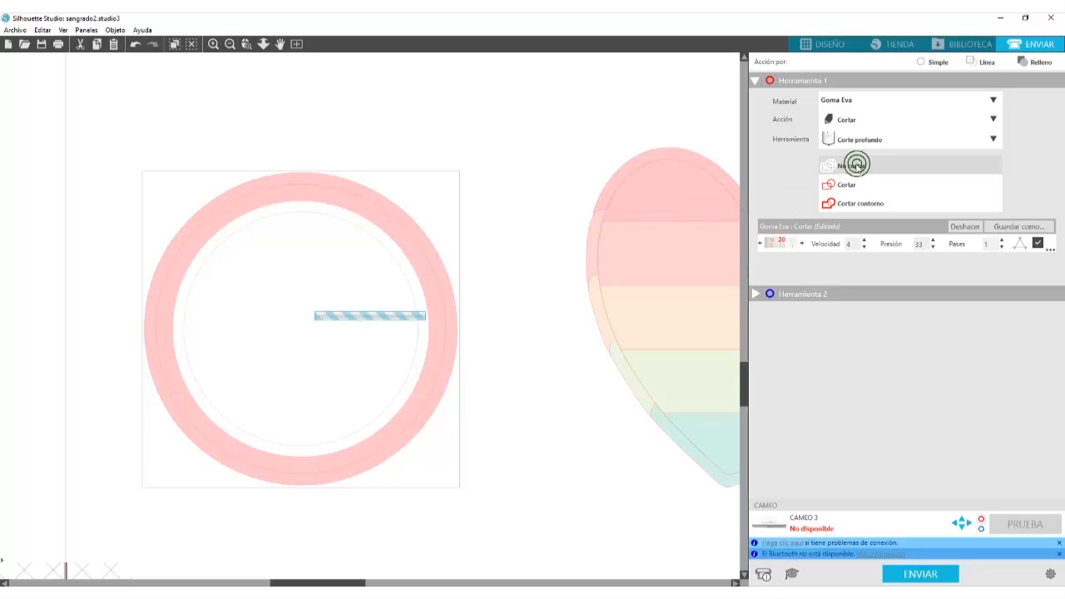
left_click(824, 43)
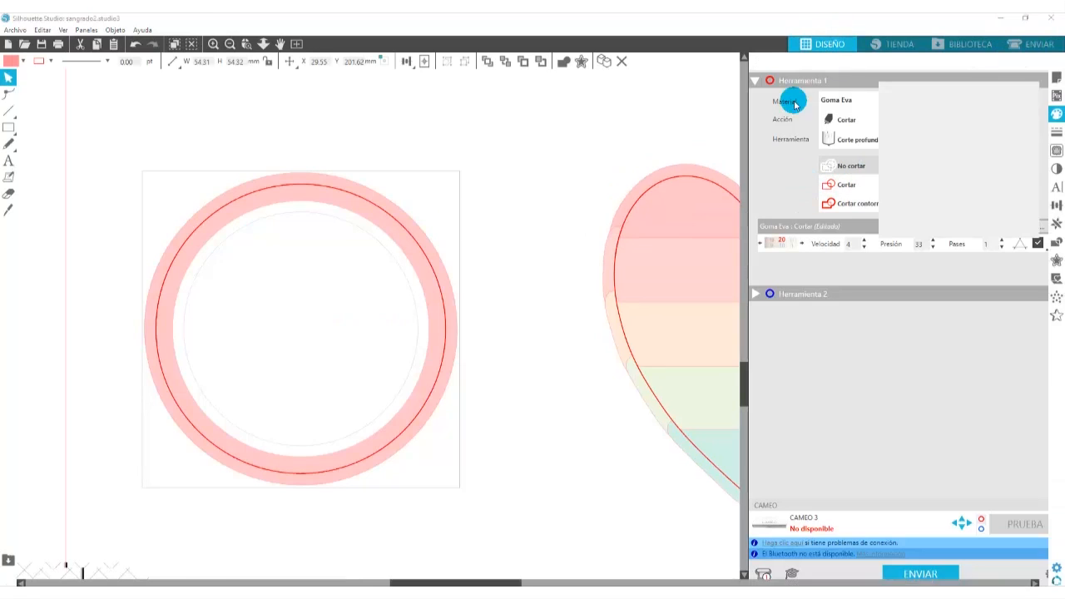
- Move the striped rectangle off the heart outline beside the page, then place it back over the heart
left_click_drag(531, 582, 602, 582)
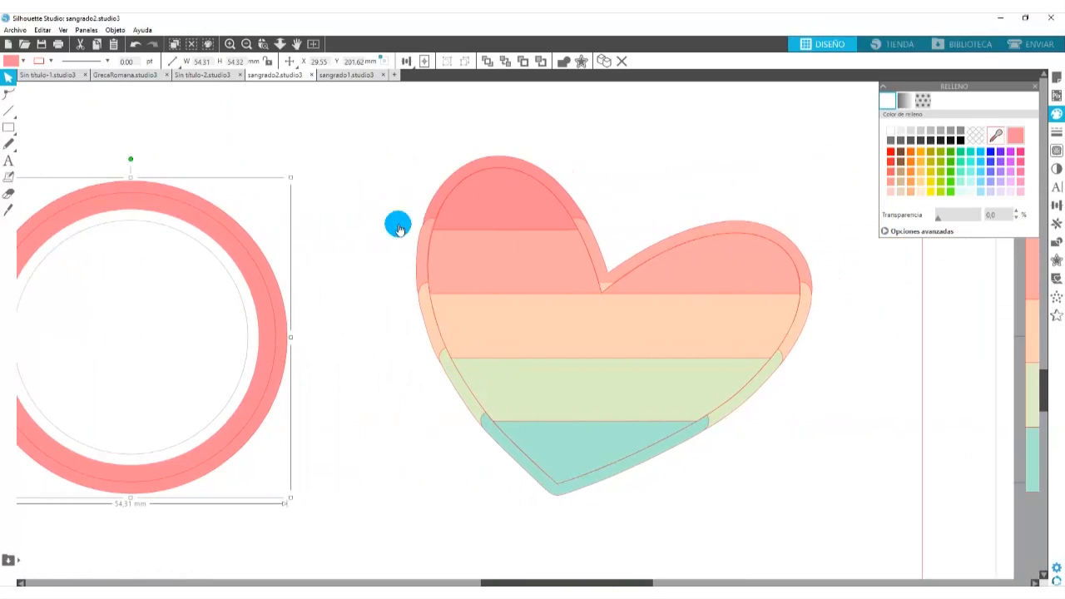
left_click(246, 44)
left_click(247, 44)
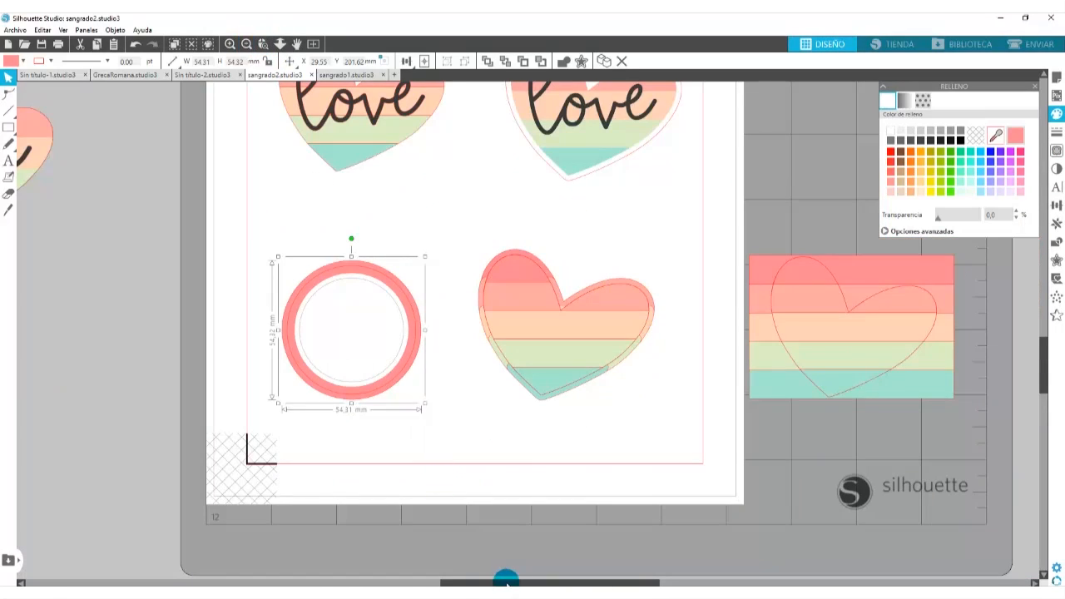
left_click_drag(509, 583, 547, 583)
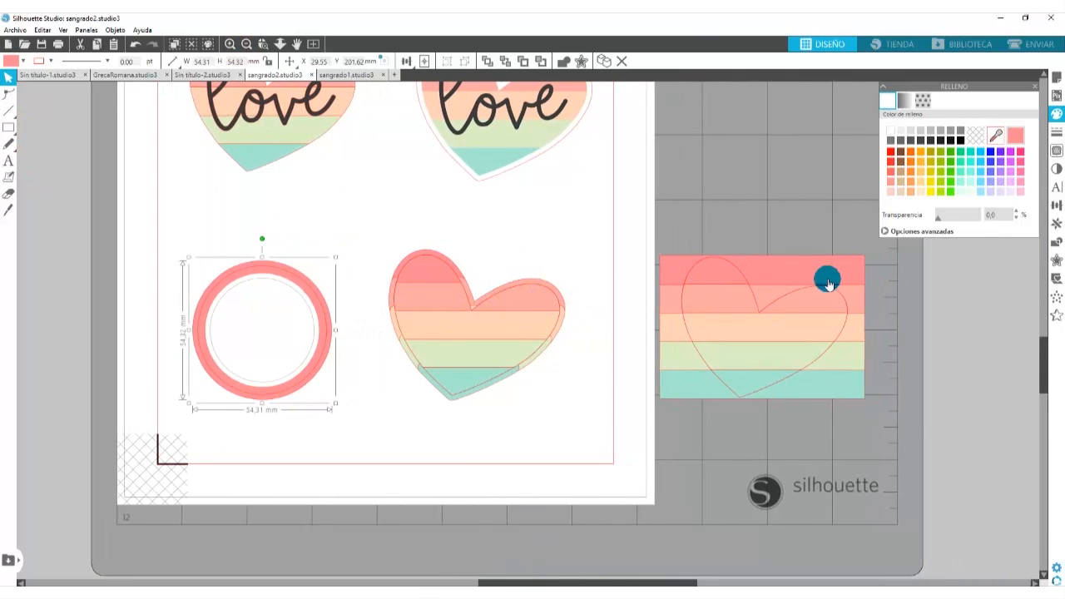
left_click_drag(806, 265, 796, 124)
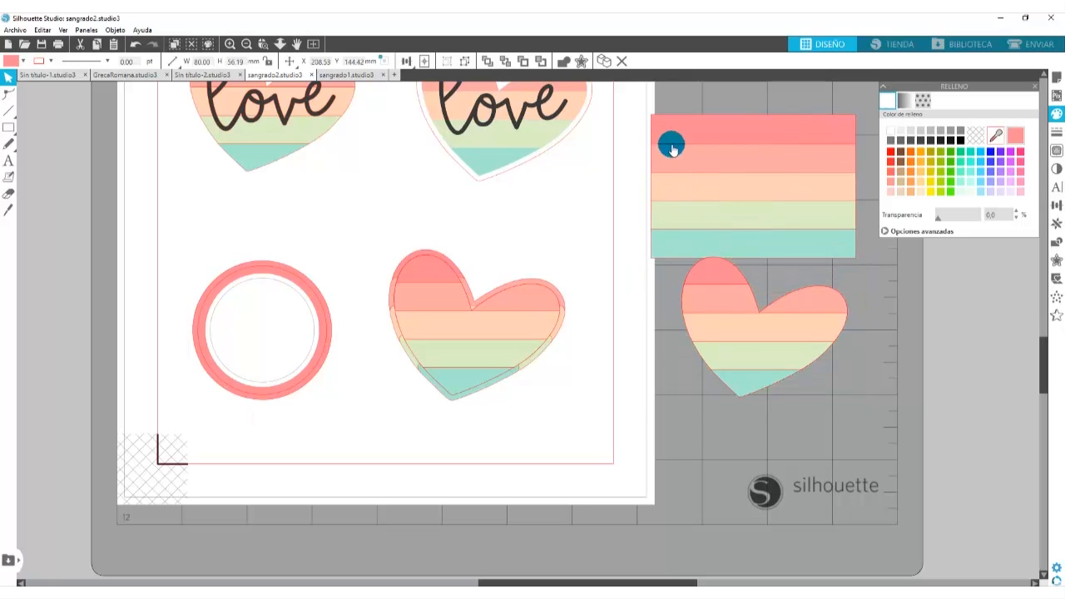
left_click_drag(672, 136, 700, 265)
left_click(192, 45)
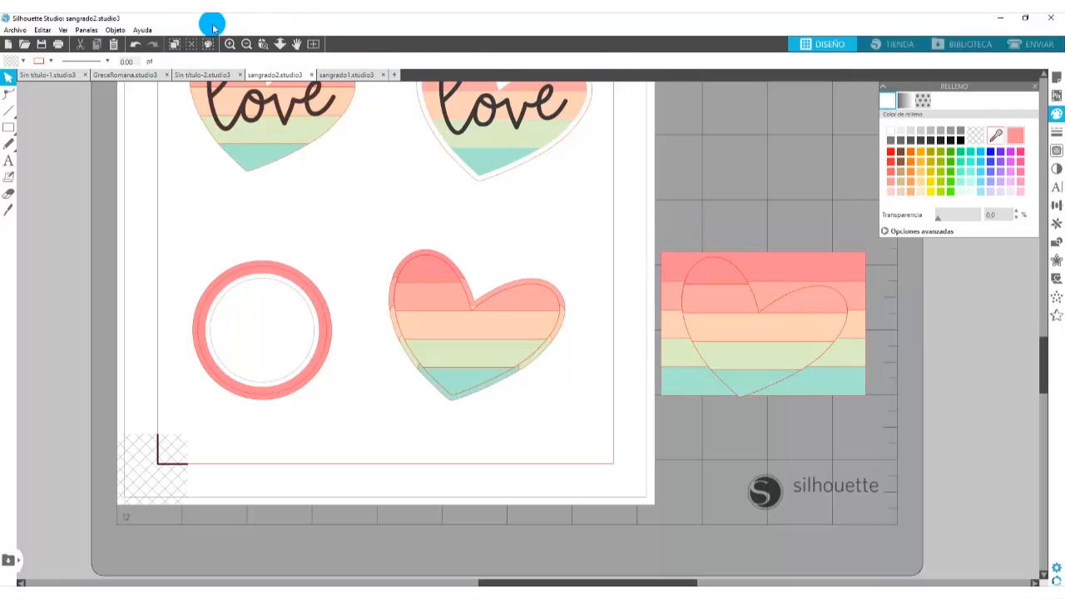
- Undo the moves of the striped rectangle around the heart
left_click(134, 44)
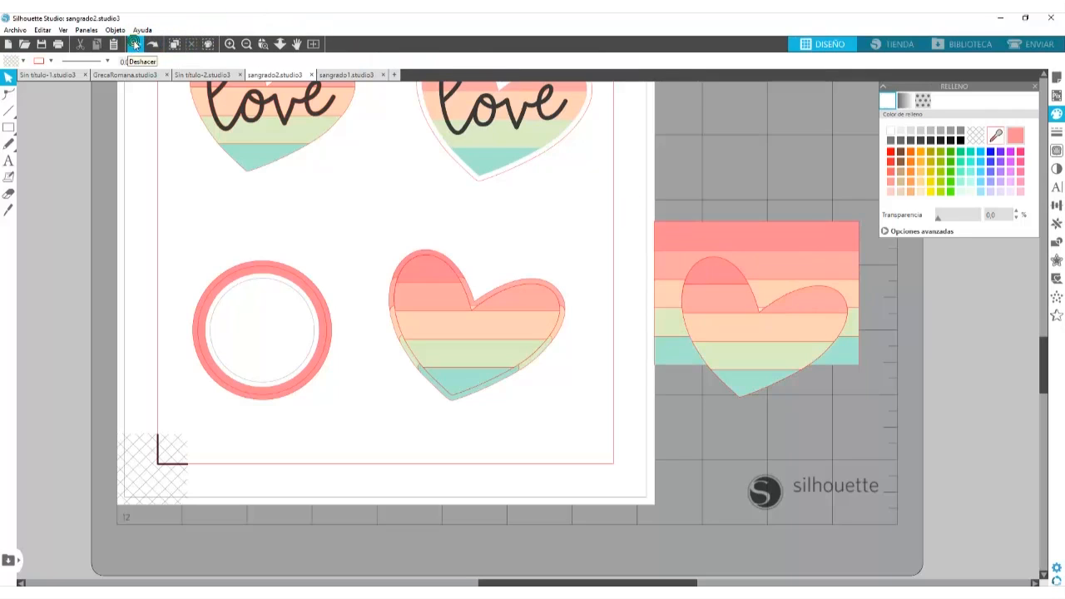
left_click(135, 44)
left_click(135, 44)
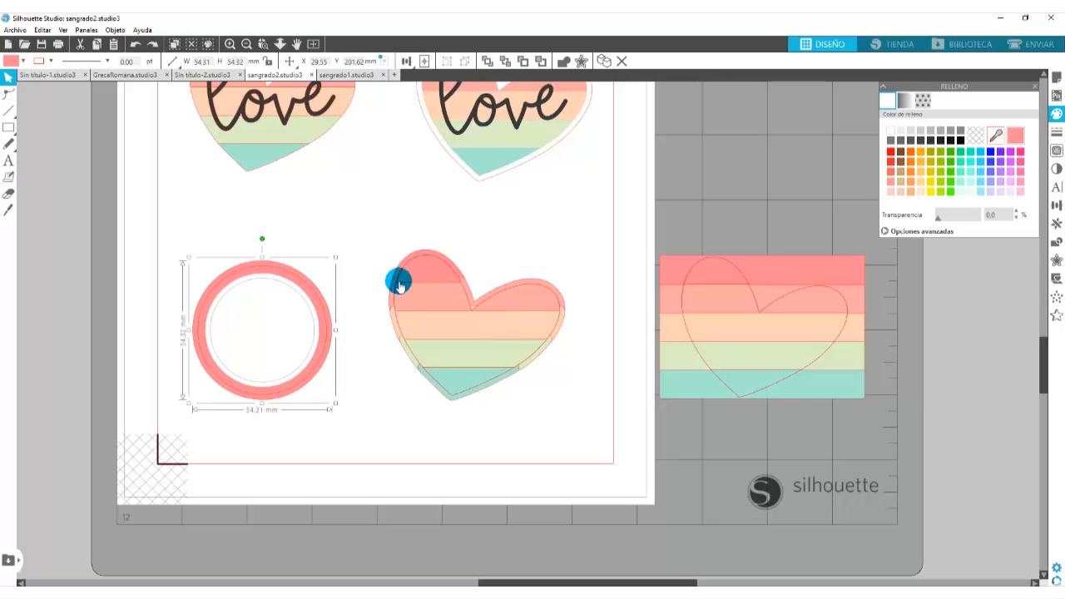
left_click(229, 46)
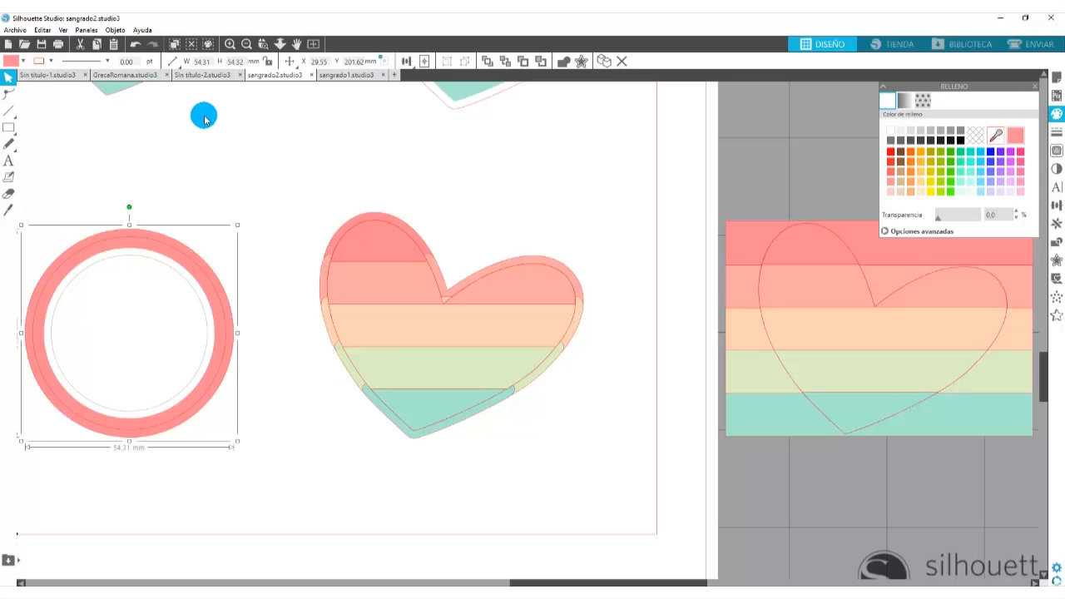
left_click(245, 45)
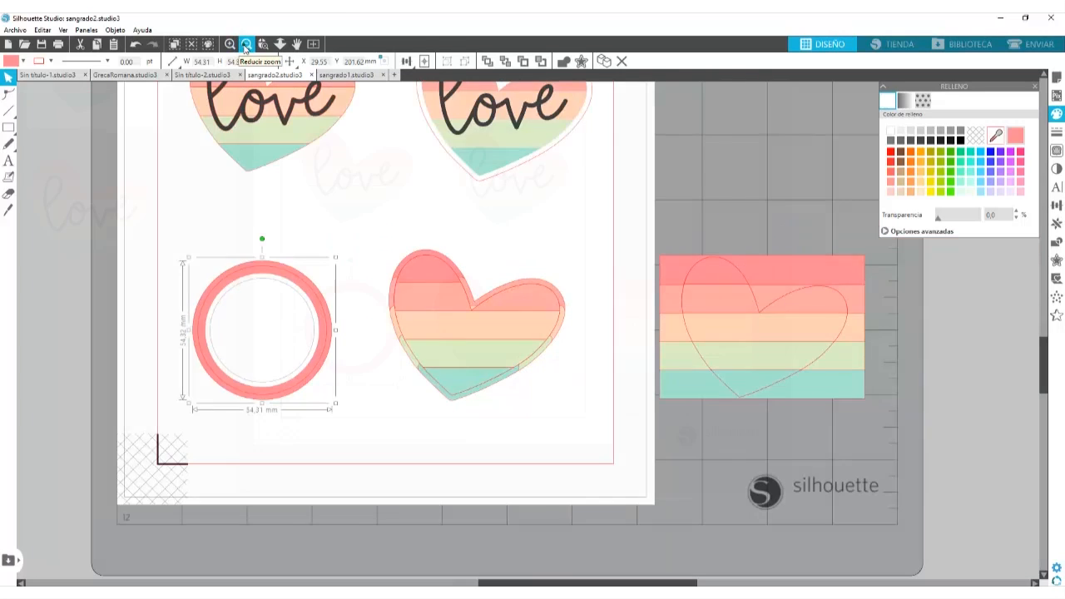
left_click(246, 46)
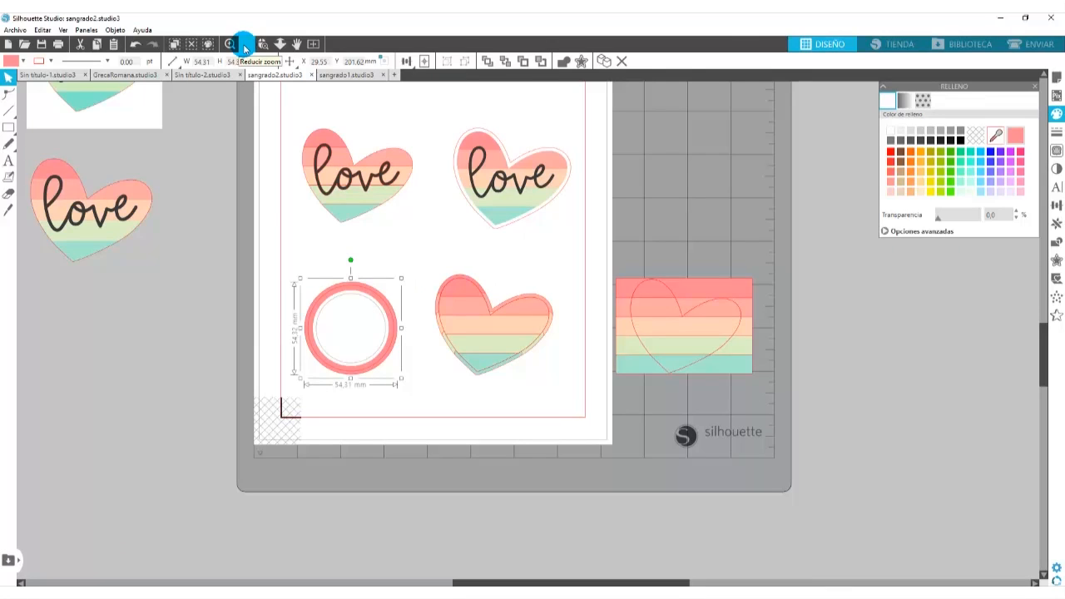